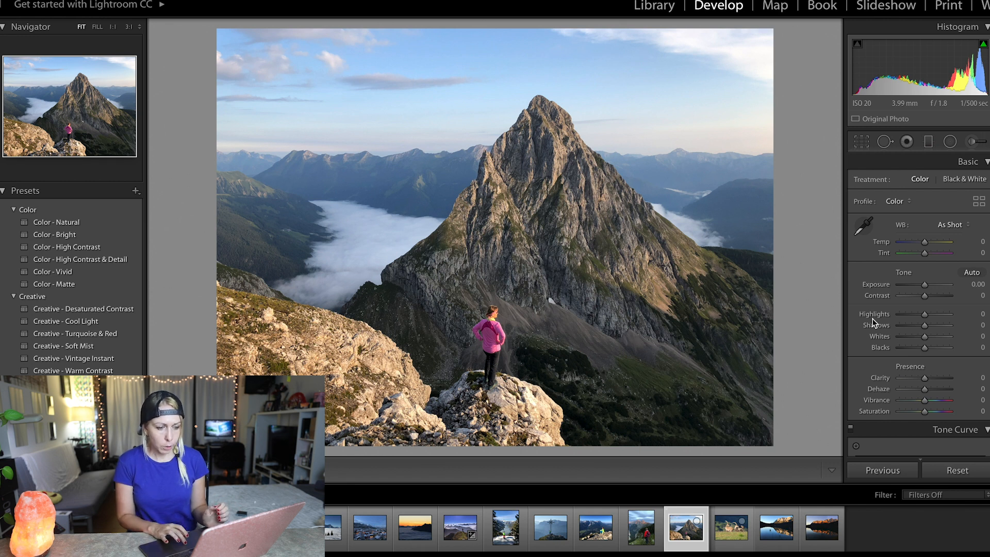
- Set Highlights to -89, Shadows to +35, Whites and Blacks to -8, and the white balance to Temp +4 and Tint +25
left_click(903, 315)
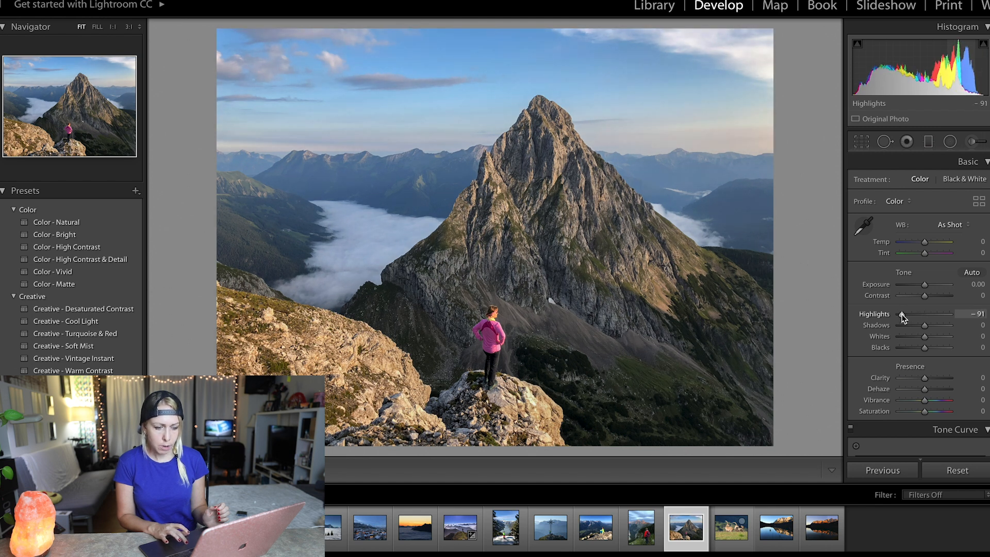
left_click_drag(902, 314, 924, 335)
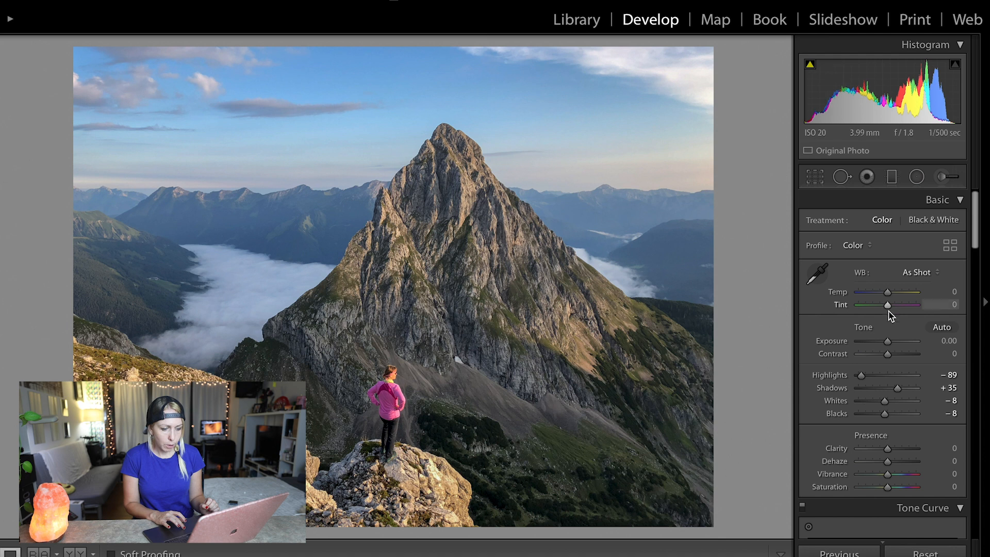
left_click_drag(888, 306, 895, 312)
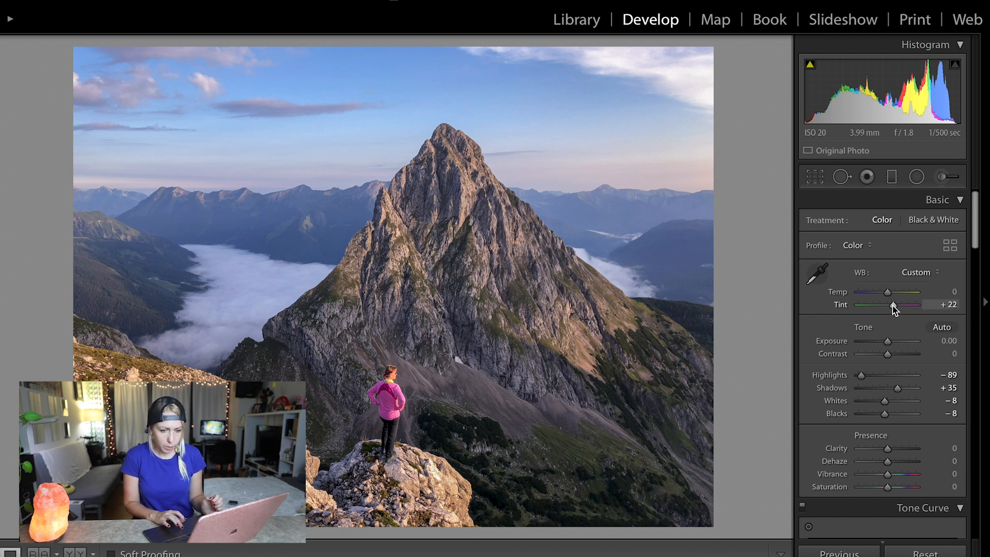
left_click_drag(889, 295, 896, 305)
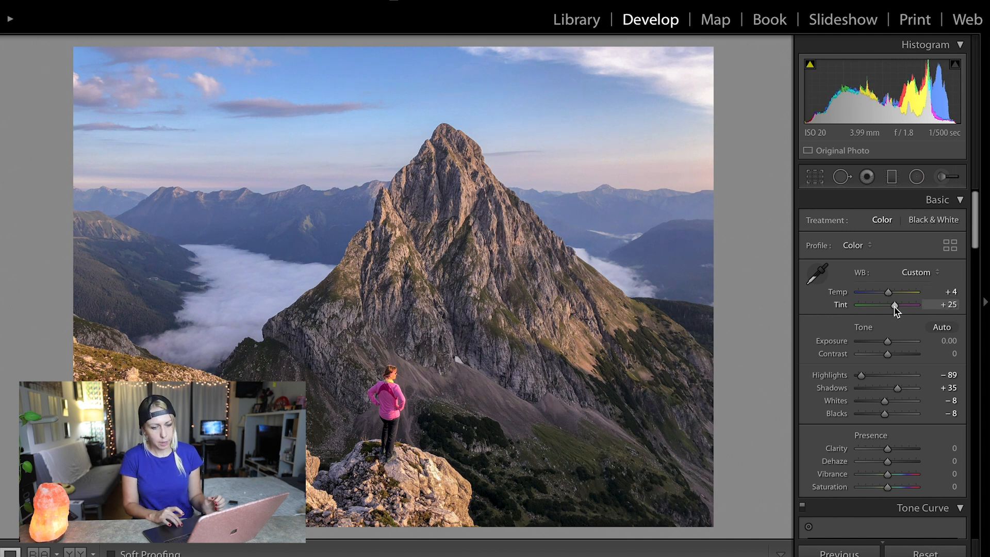
- Adjust the tone curve regions to Highlights +9, Lights +8, Darks +4 and Shadows -14
scroll(835, 443, "down", 3)
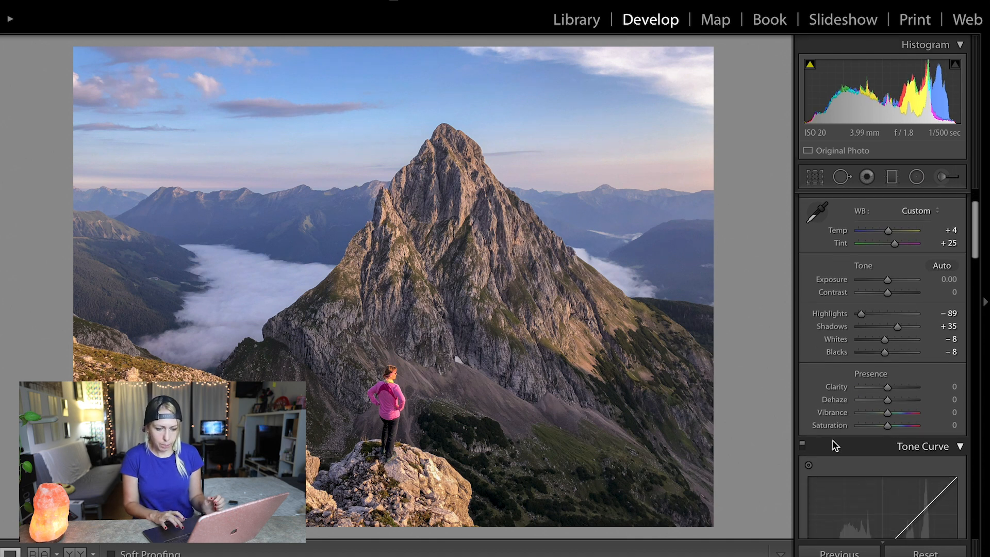
scroll(836, 444, "down", 5)
left_click_drag(892, 402, 893, 428)
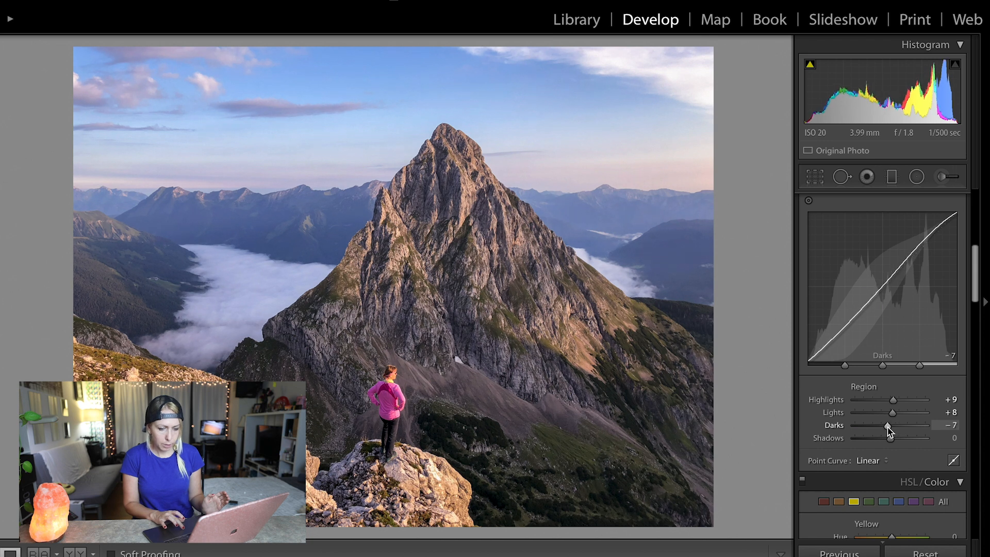
left_click_drag(894, 432, 895, 432)
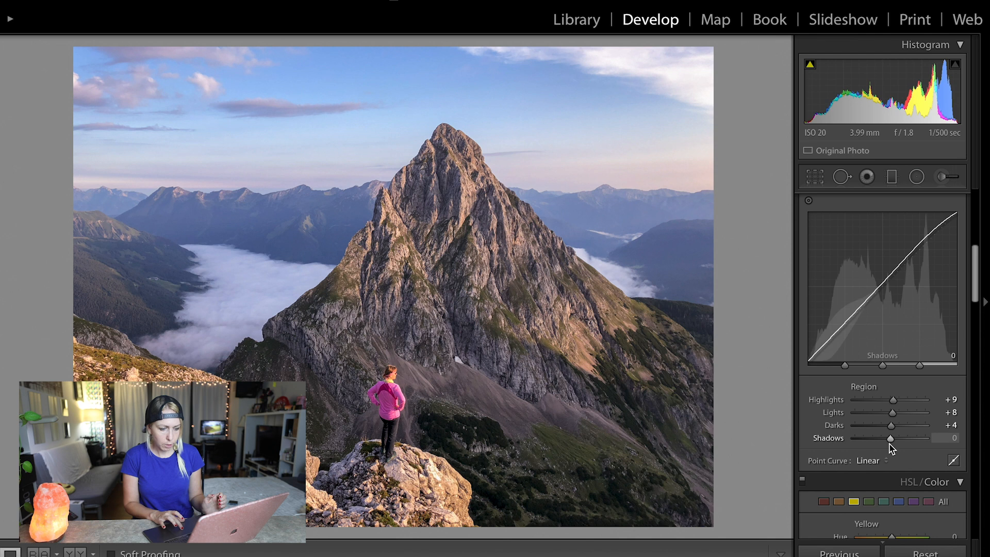
left_click_drag(890, 442, 886, 442)
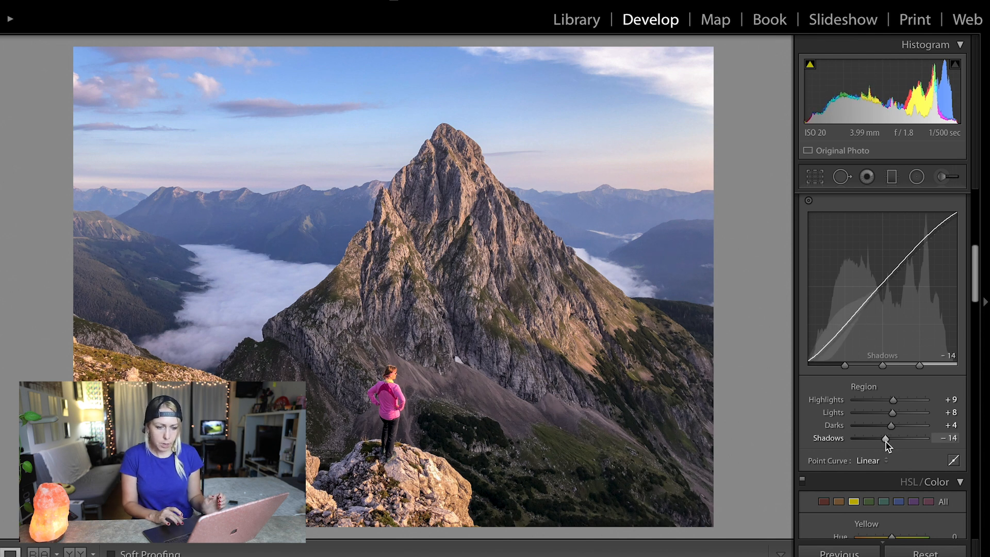
- Adjust the photo's blue color range to Hue +19, Saturation +15 and Luminance -16
scroll(824, 468, "down", 5)
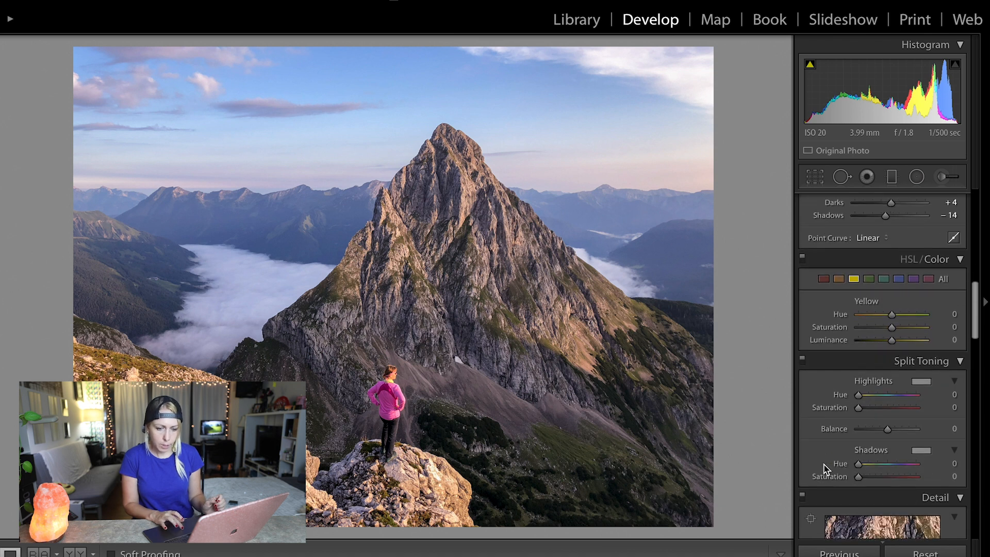
left_click(900, 280)
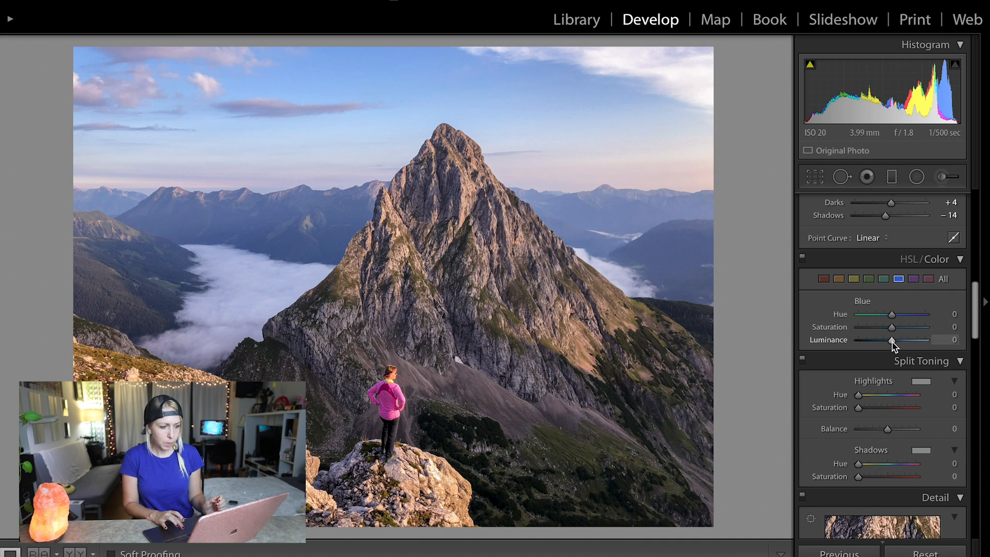
left_click_drag(891, 341, 887, 343)
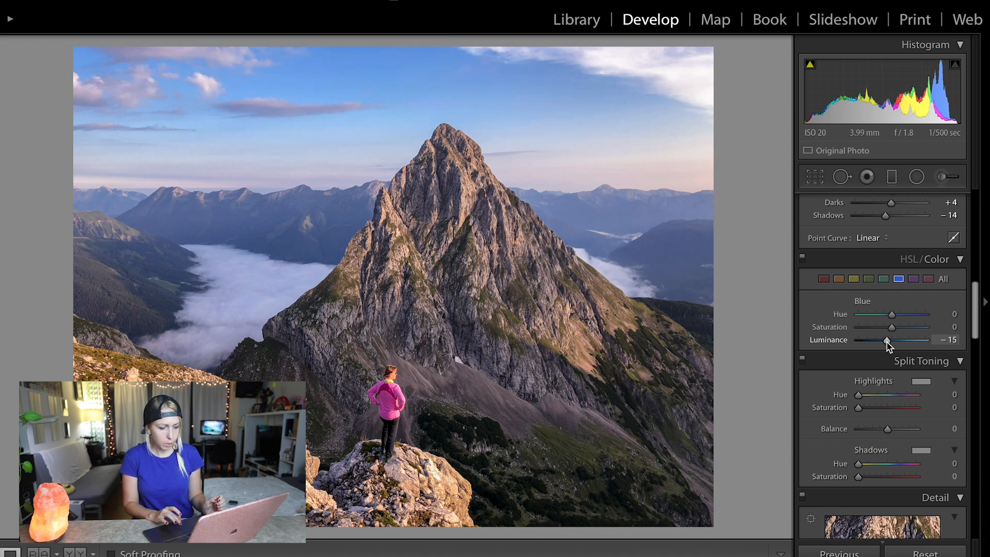
left_click_drag(888, 347, 894, 328)
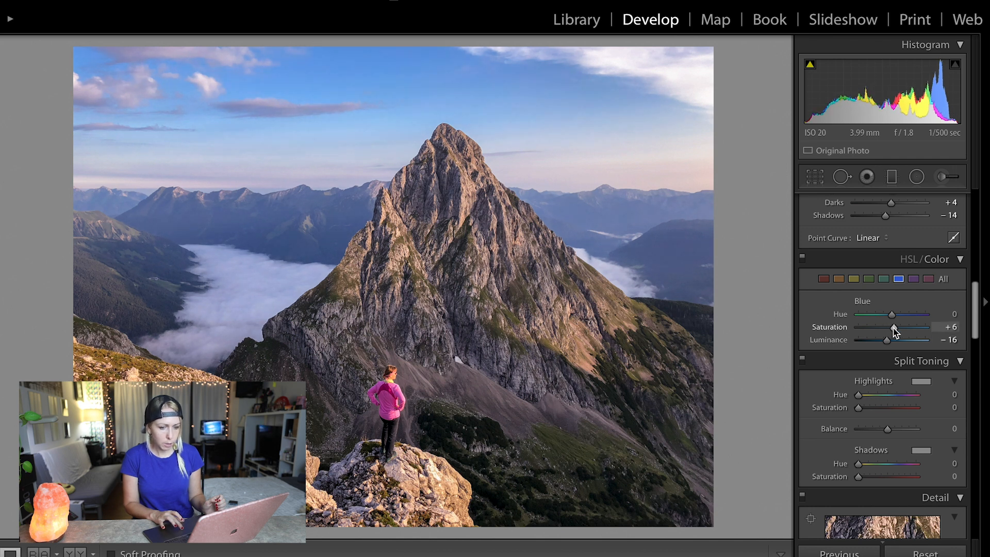
left_click_drag(894, 328, 898, 329)
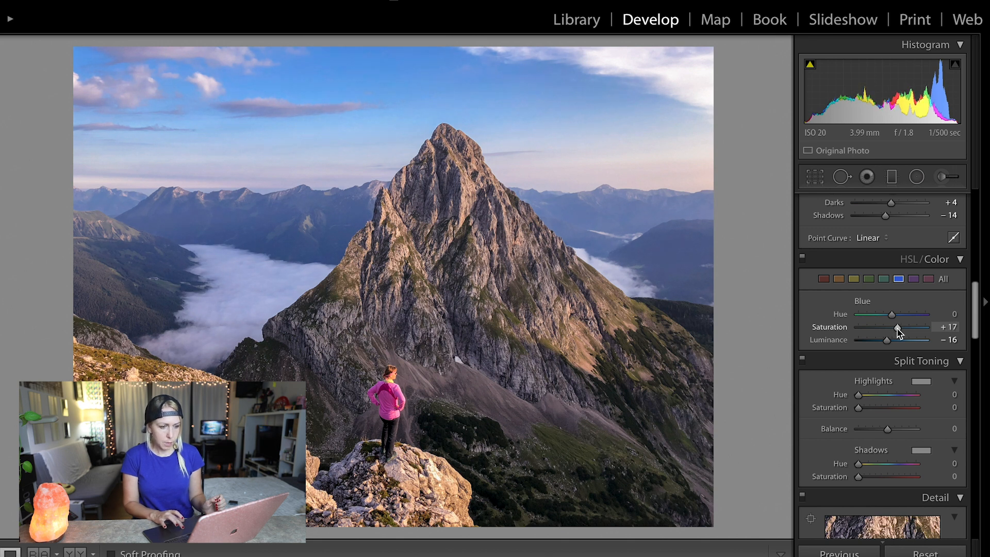
mouse_move(893, 317)
left_mouse_down()
mouse_move(871, 316)
mouse_move(902, 323)
left_mouse_up()
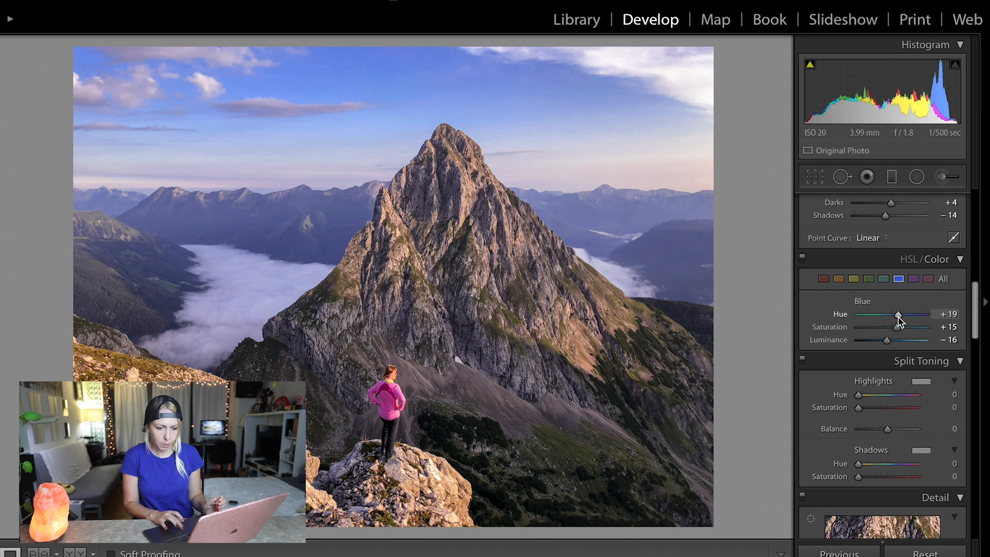
- Adjust the photo's purple color range to Hue +19, Saturation +37 and Luminance -15
left_click(913, 278)
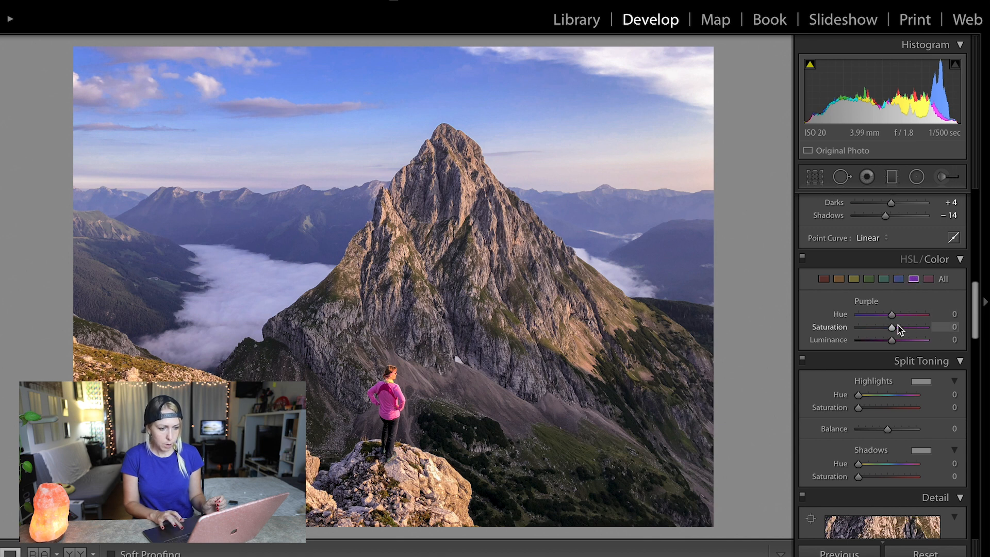
mouse_move(894, 333)
left_mouse_down()
mouse_move(908, 334)
mouse_move(882, 342)
mouse_move(897, 345)
mouse_move(884, 341)
mouse_move(896, 317)
mouse_move(887, 317)
mouse_move(898, 317)
left_mouse_up()
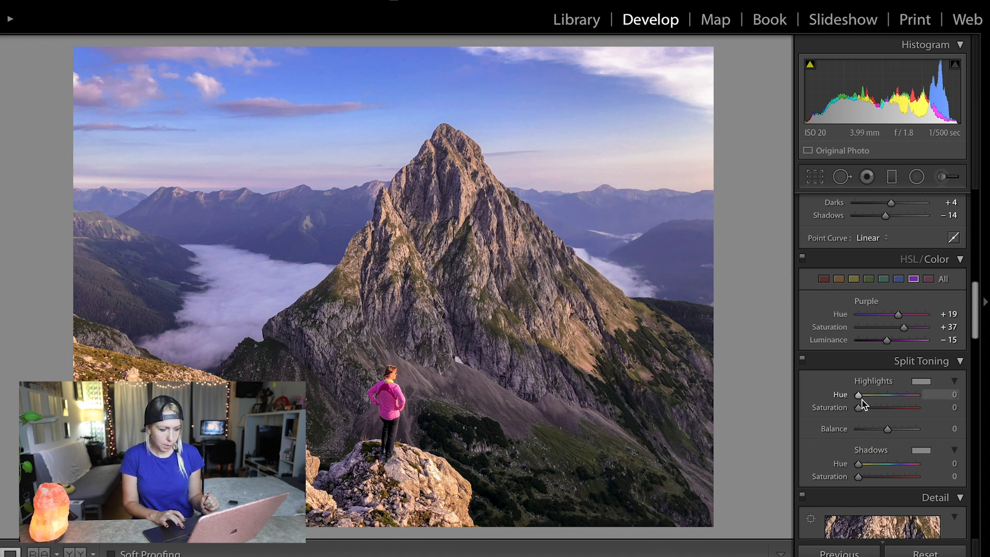
- Split-tone the highlights with Hue 360 and Saturation 5
left_click_drag(858, 407, 866, 409)
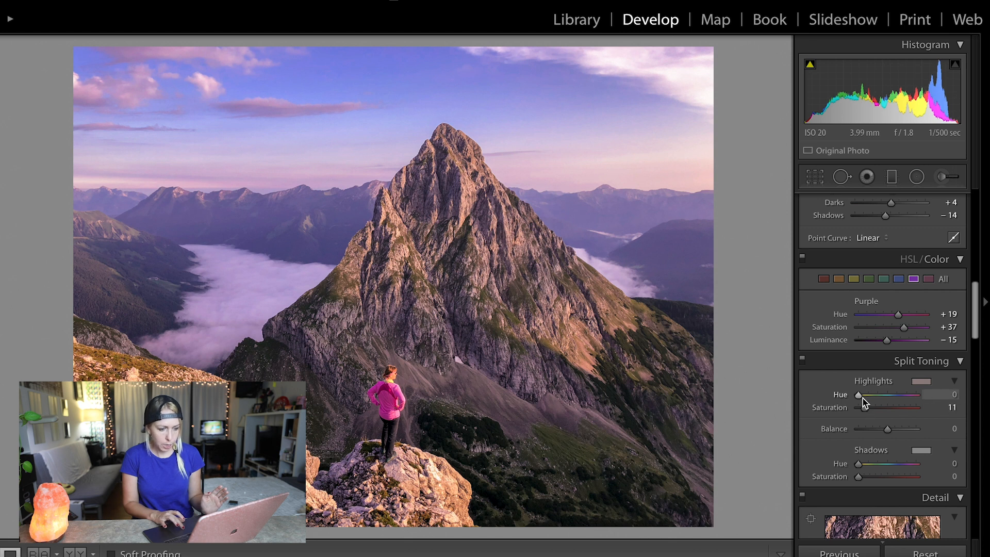
left_click_drag(860, 395, 867, 415)
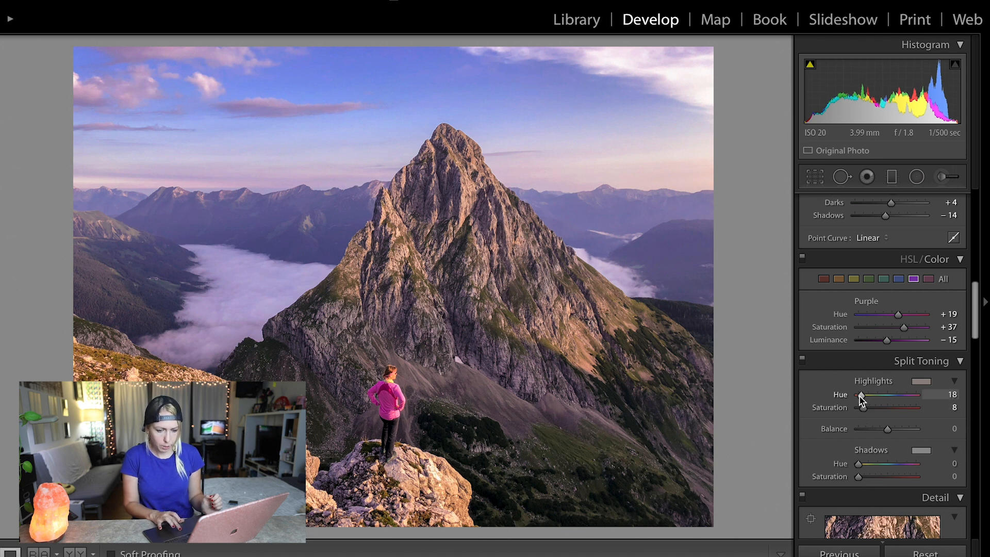
left_click_drag(862, 396, 917, 395)
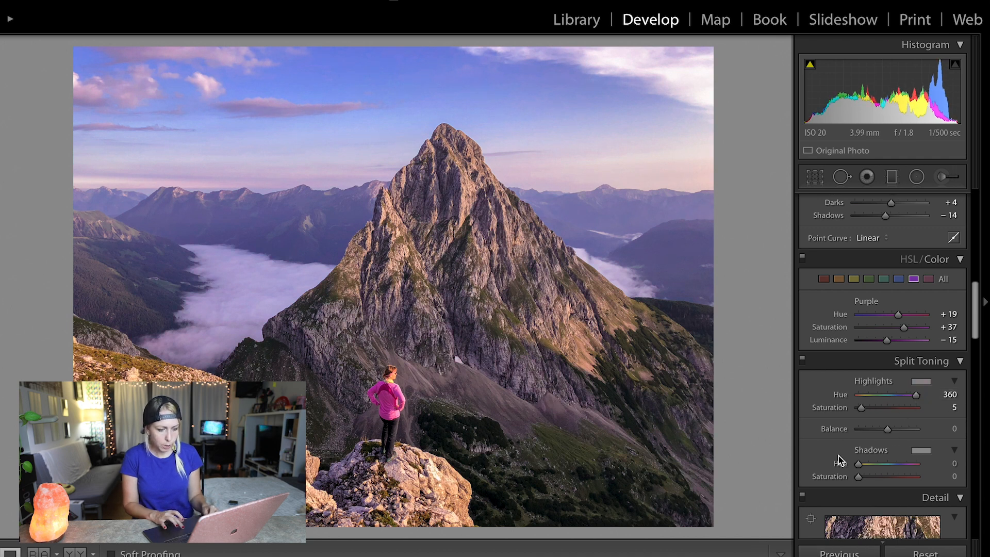
- Split-tone the shadows with Hue 195 and Saturation 11
scroll(840, 470, "down", 1)
left_click_drag(858, 462, 891, 454)
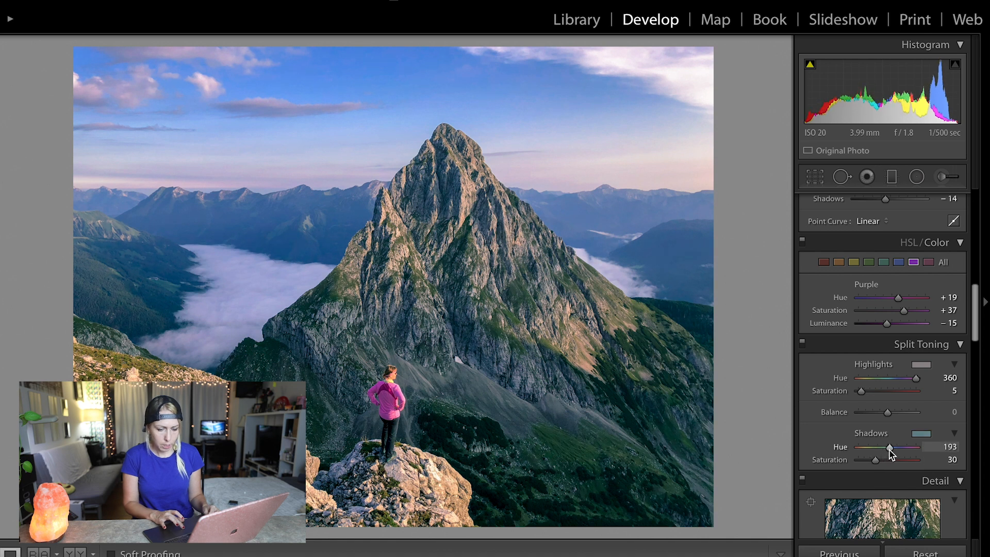
left_click_drag(875, 460, 865, 461)
- Set the sharpening Amount to 24 and noise reduction to Luminance 18 and Color 14, checking the detail around the hiker
scroll(810, 438, "down", 3)
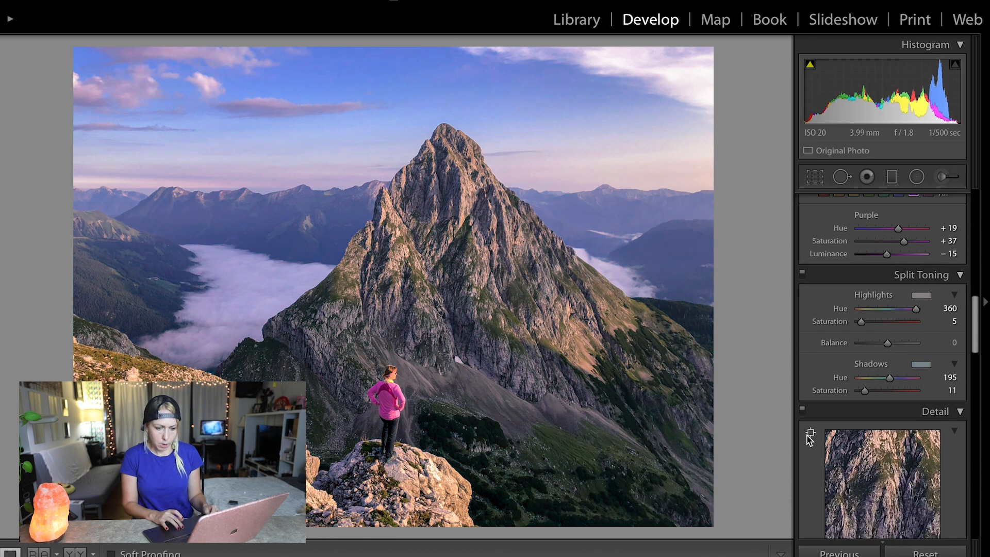
scroll(810, 438, "down", 6)
scroll(809, 439, "down", 2)
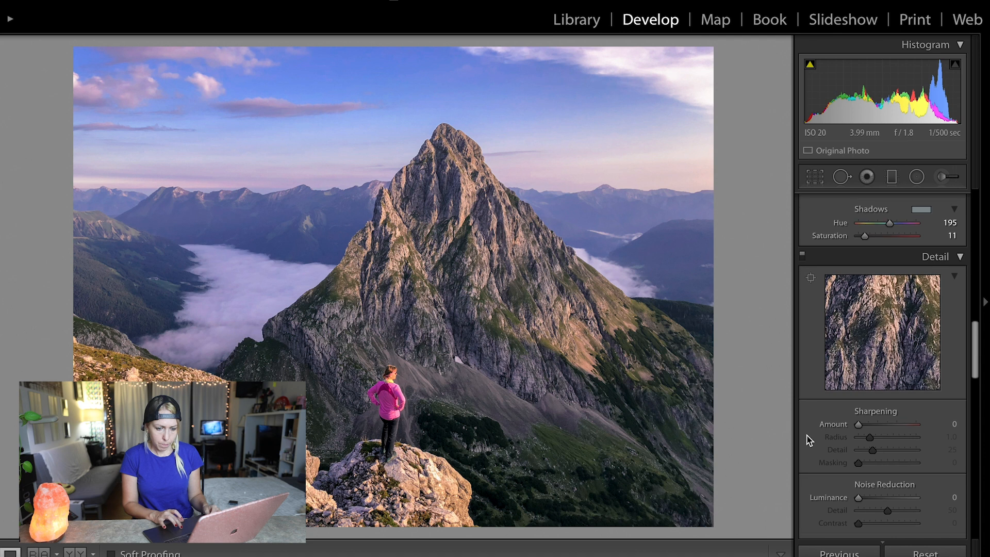
left_click_drag(876, 383, 867, 384)
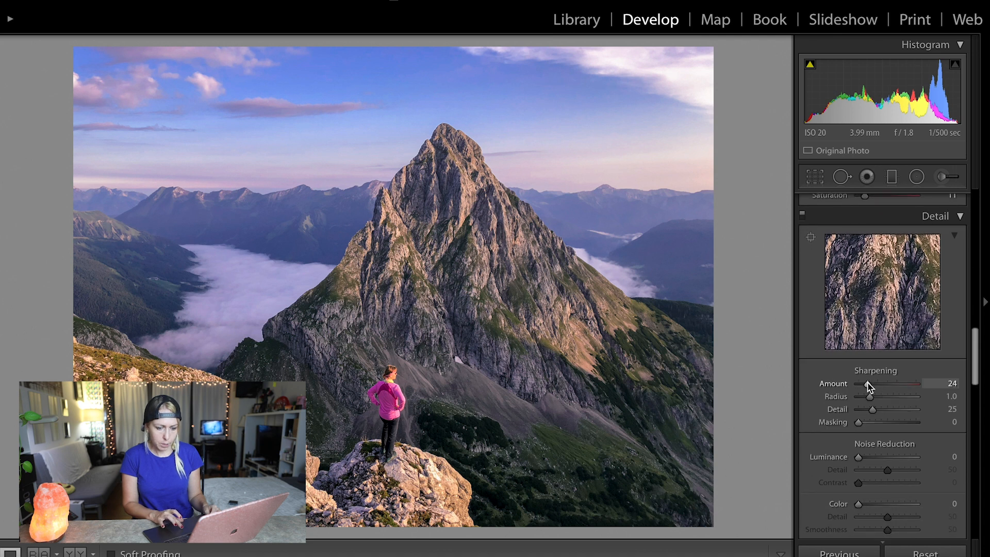
left_click(867, 456)
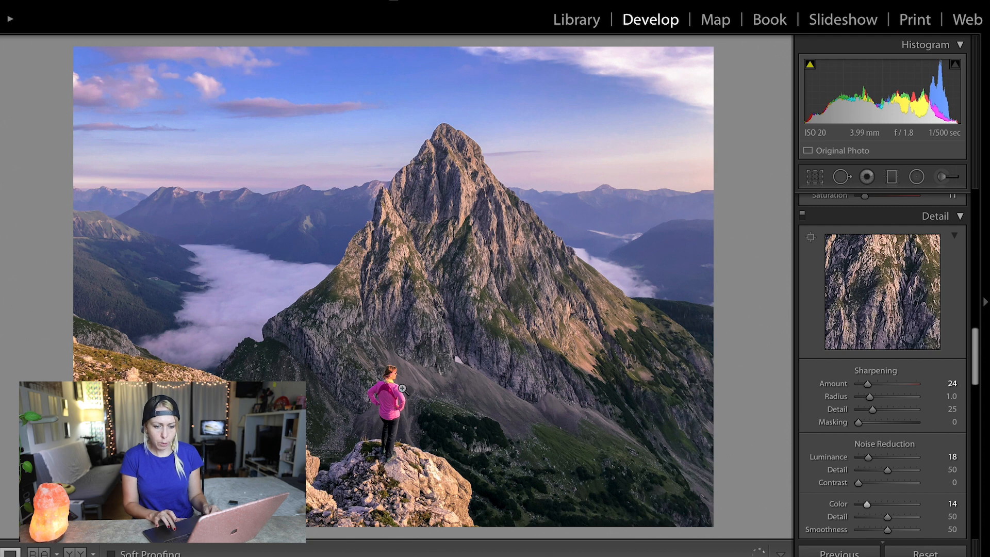
left_click(389, 383)
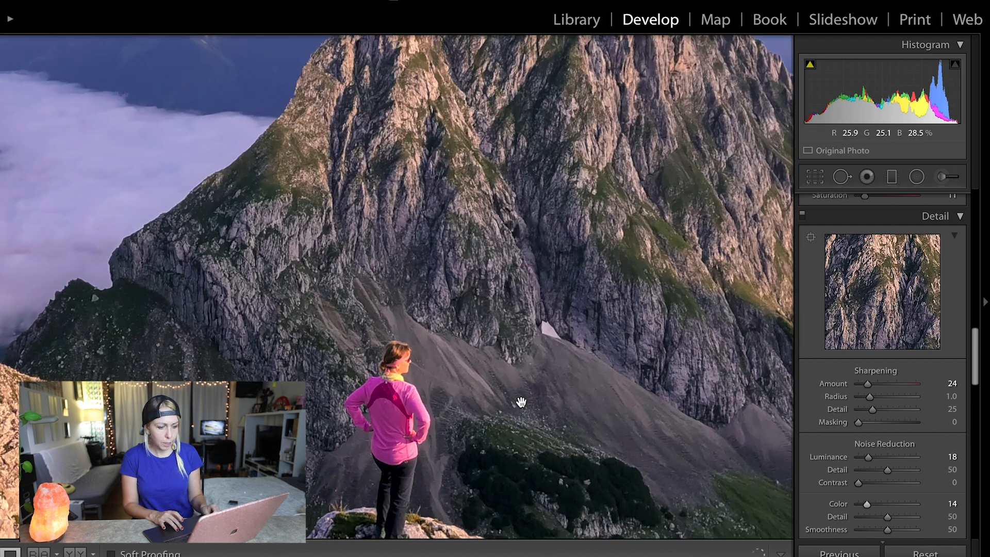
left_click(377, 340)
- Set the photo's Clarity to +6 in the basic presence adjustments
scroll(812, 364, "up", 1)
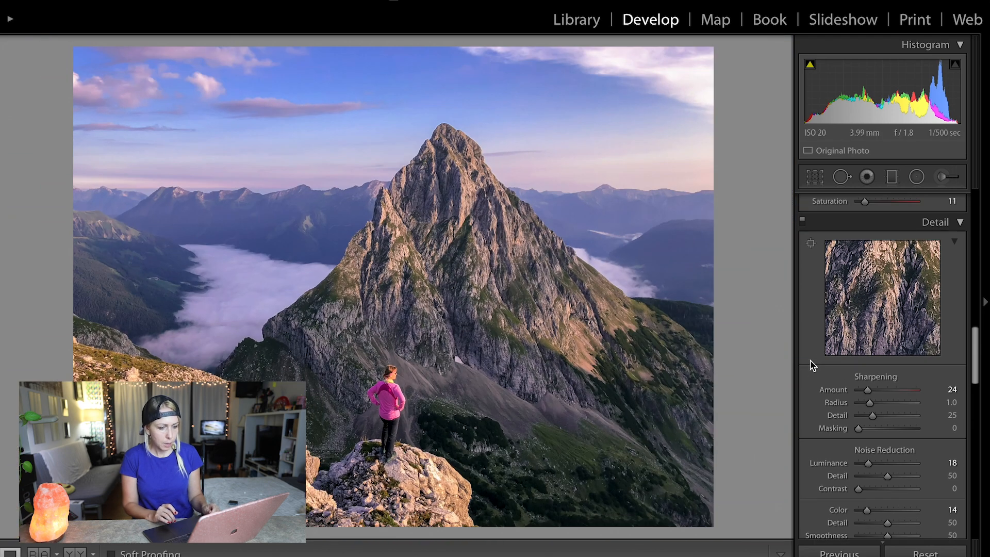
scroll(814, 365, "up", 3)
scroll(813, 365, "down", 1)
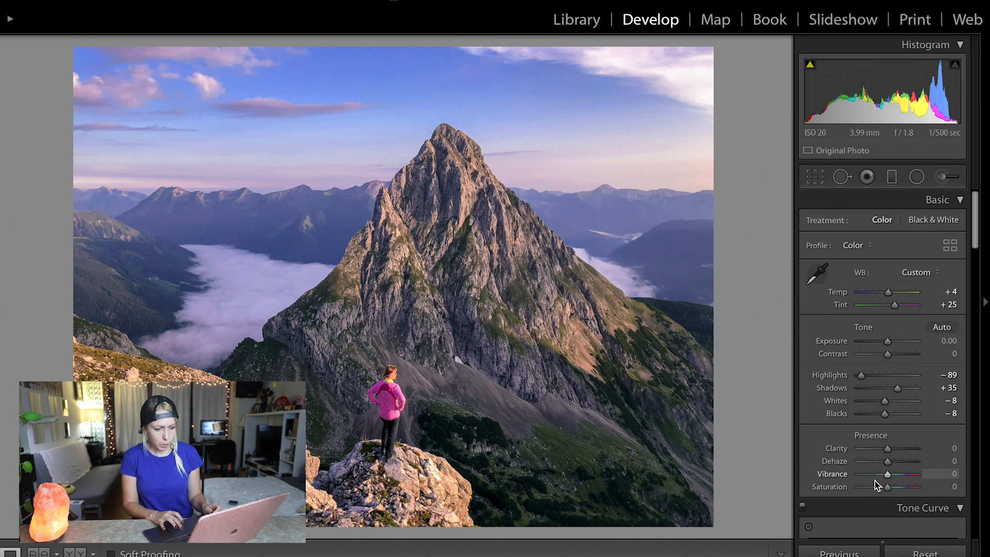
left_click_drag(884, 451, 894, 450)
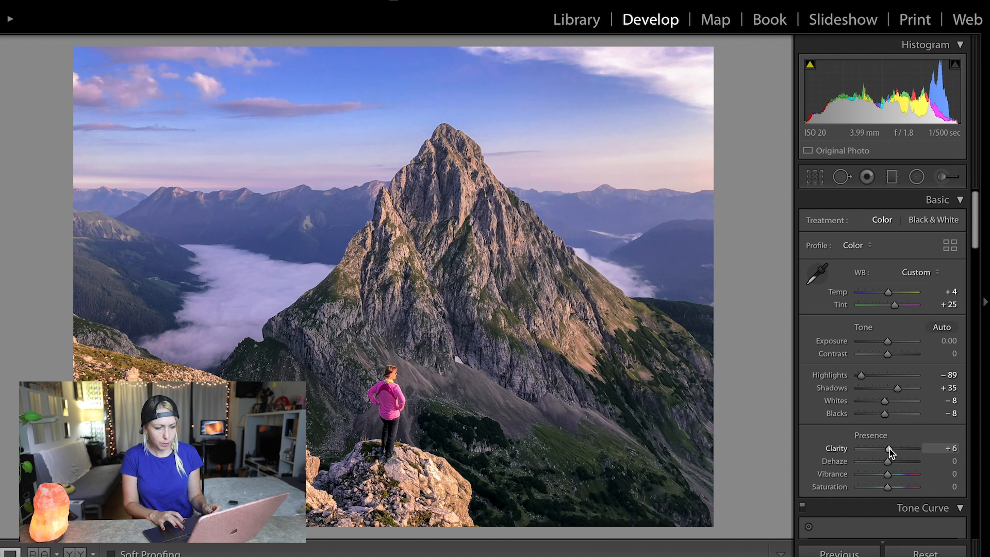